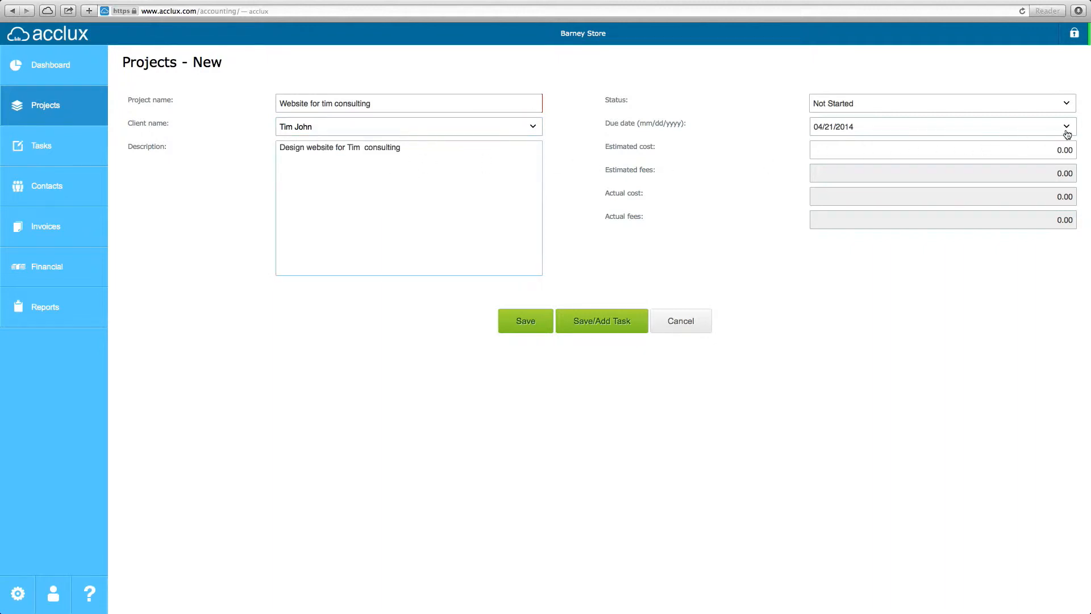
Set the new website project's status to Not Started and its estimated cost to 3000, and save it
{"action": "left_click", "coordinate": [1066, 106]}
{"action": "left_click", "coordinate": [1067, 108]}
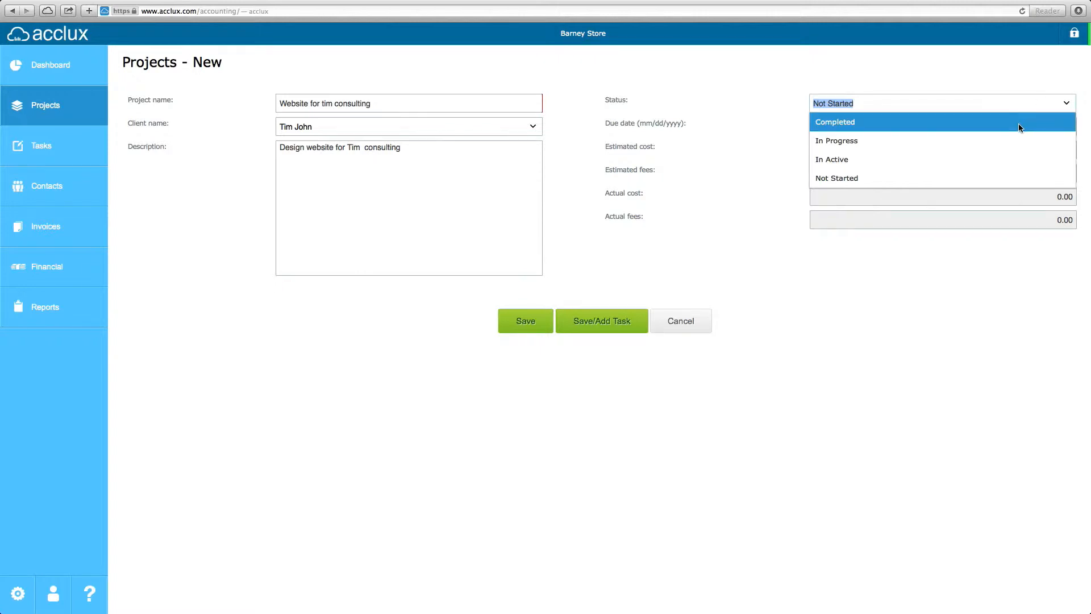
{"action": "left_click", "coordinate": [969, 177]}
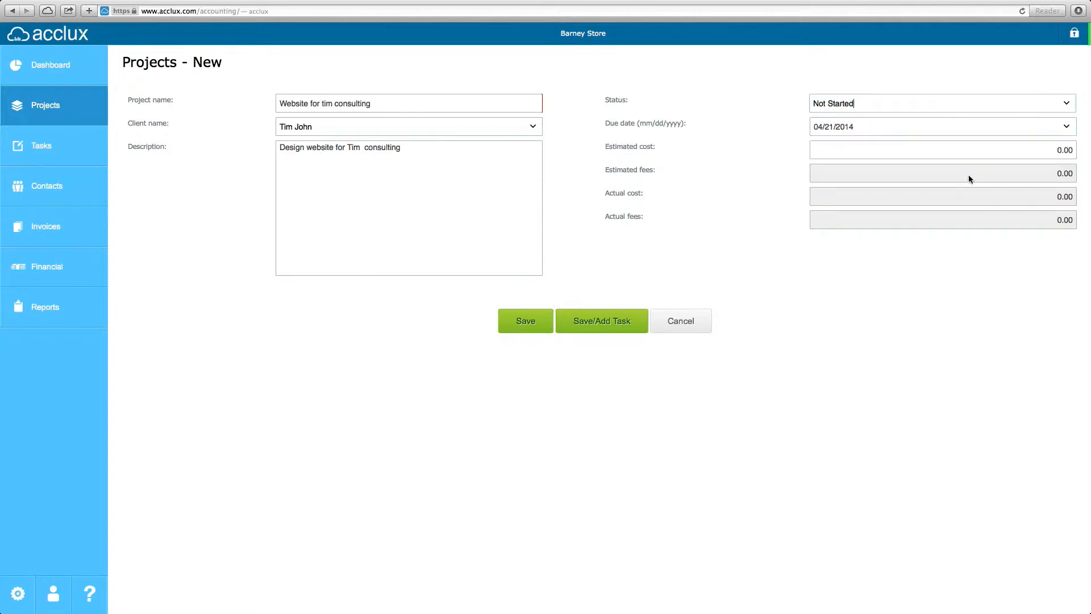
{"action": "left_click", "coordinate": [929, 149]}
{"action": "type", "text": "3000"}
{"action": "key", "text": "Tab"}
{"action": "left_click", "coordinate": [601, 326]}
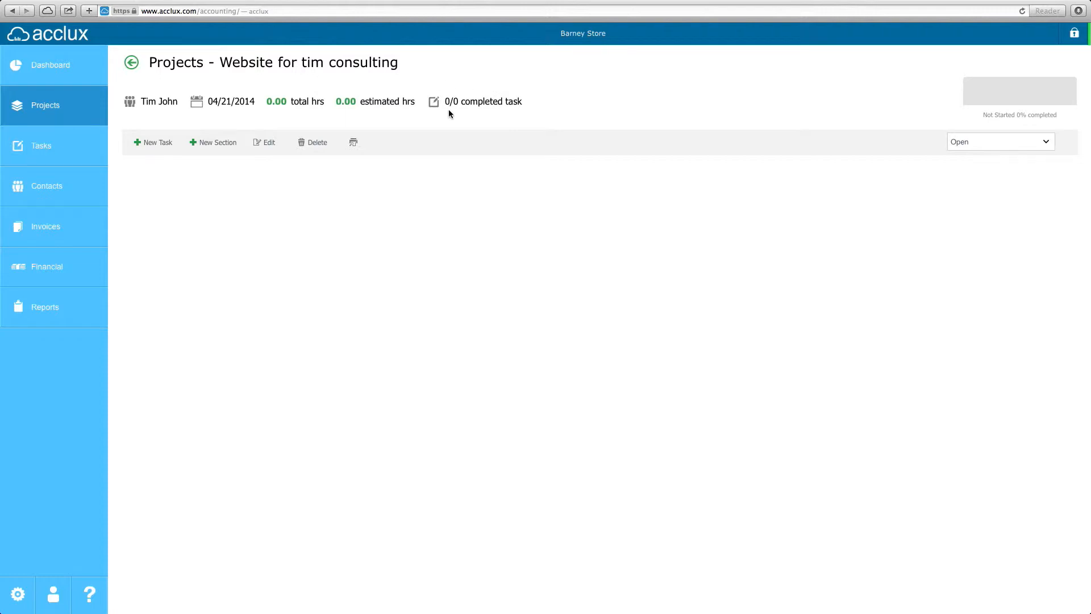
Create a project task named Requirements gathering, described as "Gather information about the website from the customer"
{"action": "left_click", "coordinate": [162, 143]}
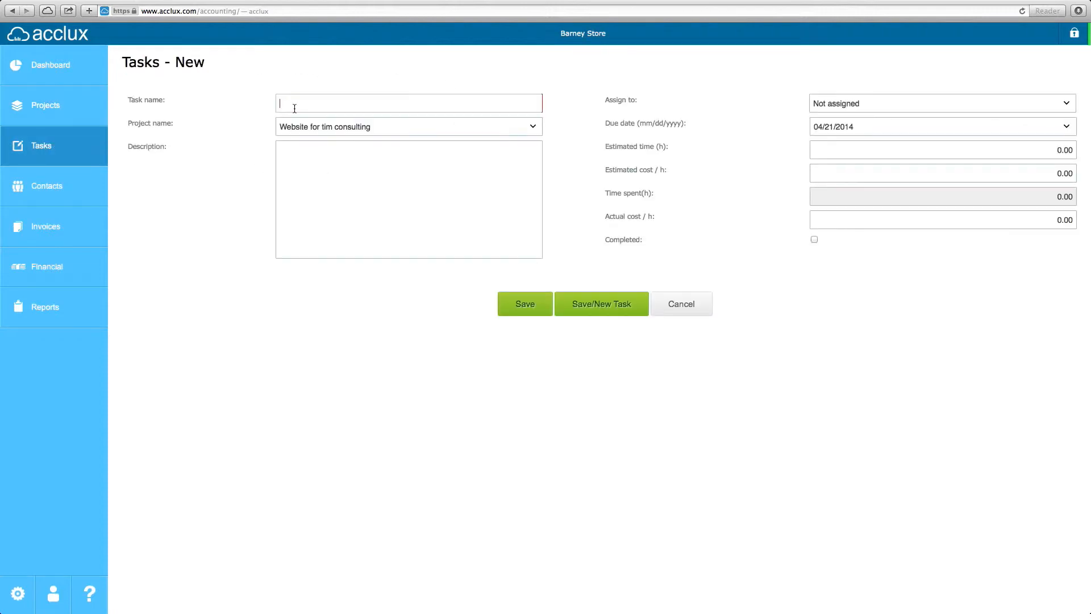
{"action": "type", "text": "Requirements gathering"}
{"action": "left_click", "coordinate": [354, 187]}
{"action": "type", "text": "Gather information about the website from the customer"}
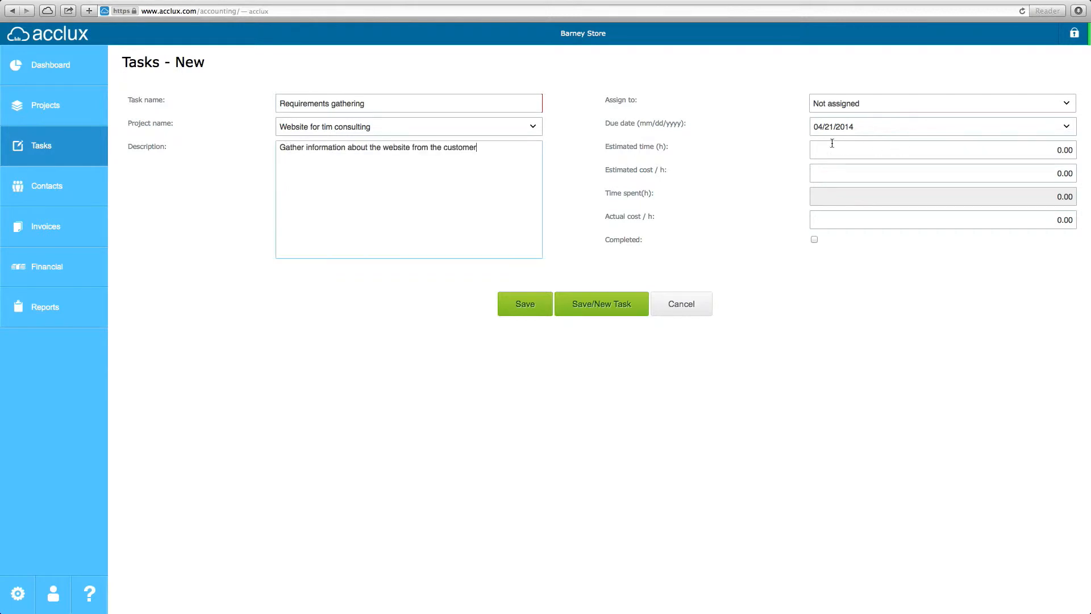
Assign the task to the available user, set 4 estimated hours at an estimated cost of 20 per hour, and save it
{"action": "left_click", "coordinate": [1064, 103]}
{"action": "left_click", "coordinate": [979, 136]}
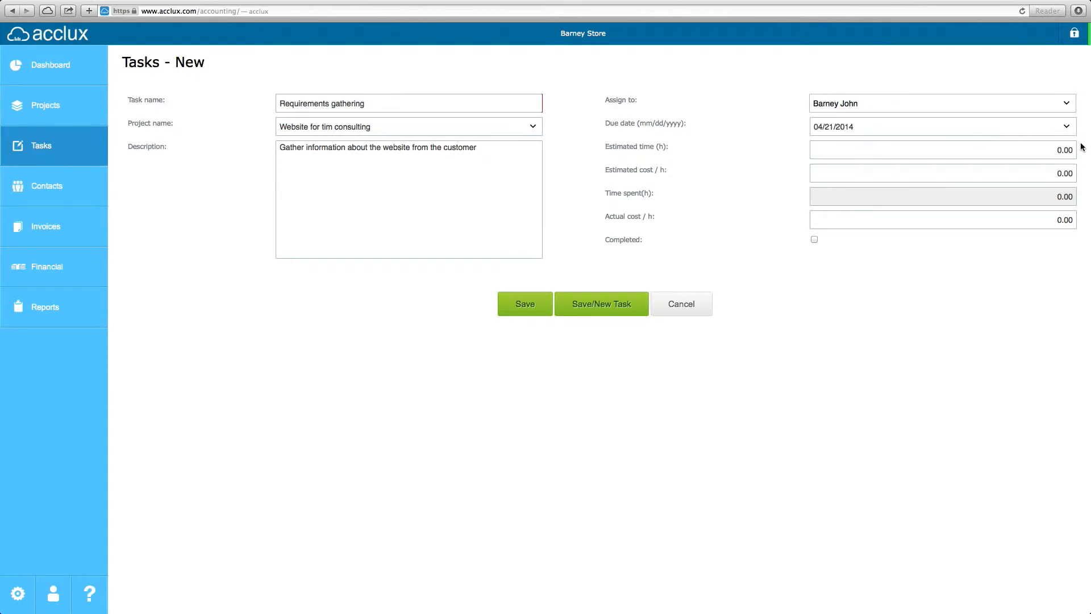
{"action": "left_click", "coordinate": [1047, 150]}
{"action": "type", "text": "4"}
{"action": "key", "text": "Tab"}
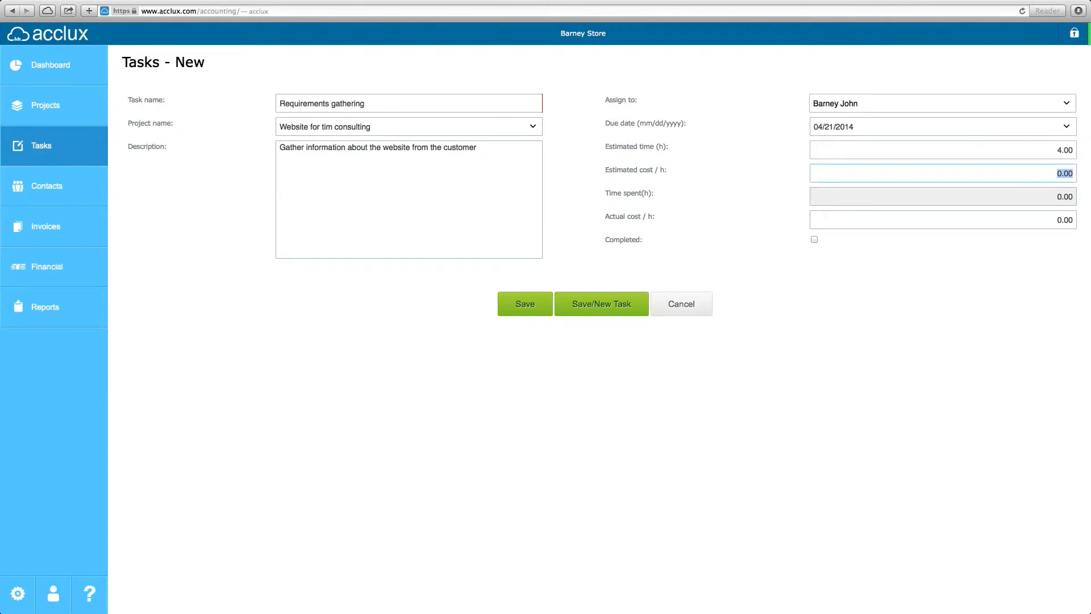
{"action": "type", "text": "20"}
{"action": "key", "text": "Tab"}
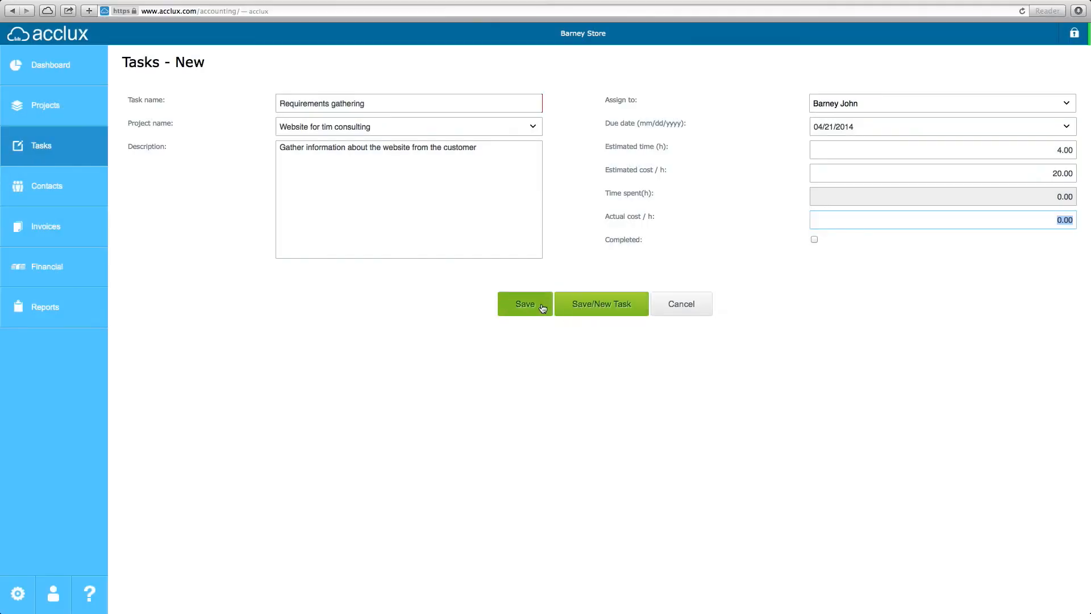
{"action": "left_click", "coordinate": [535, 307]}
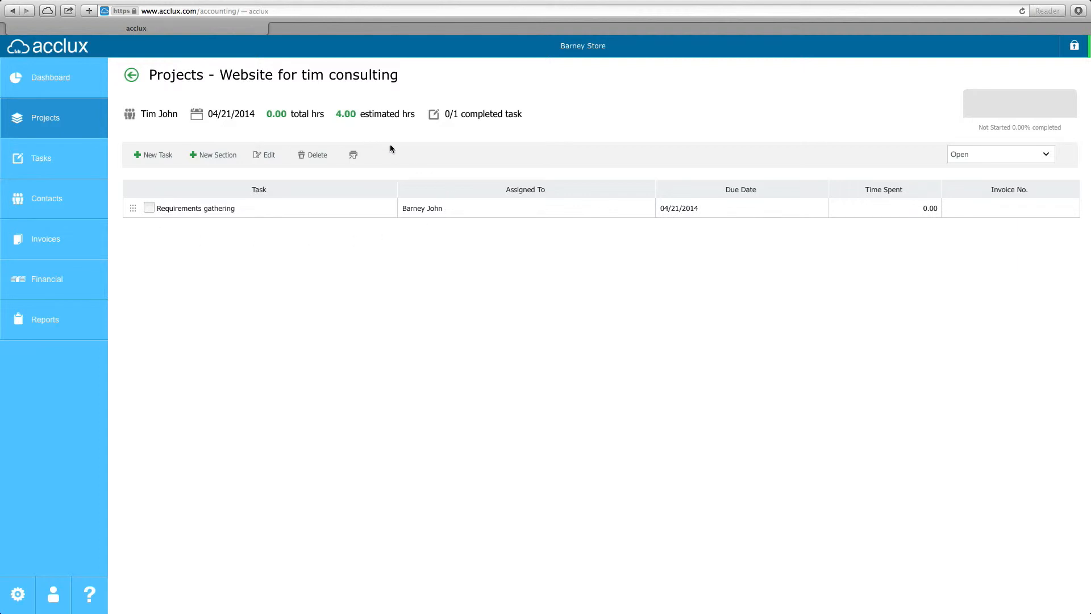
{"action": "left_click", "coordinate": [1048, 159]}
{"action": "left_click", "coordinate": [1048, 160]}
{"action": "left_click", "coordinate": [1048, 159]}
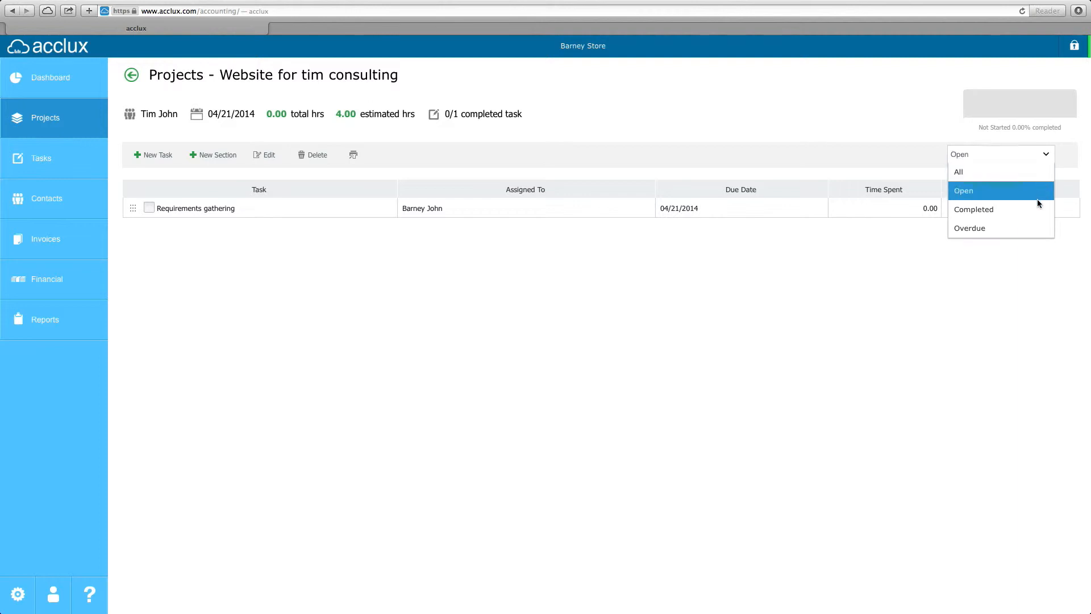
{"action": "left_click", "coordinate": [745, 268]}
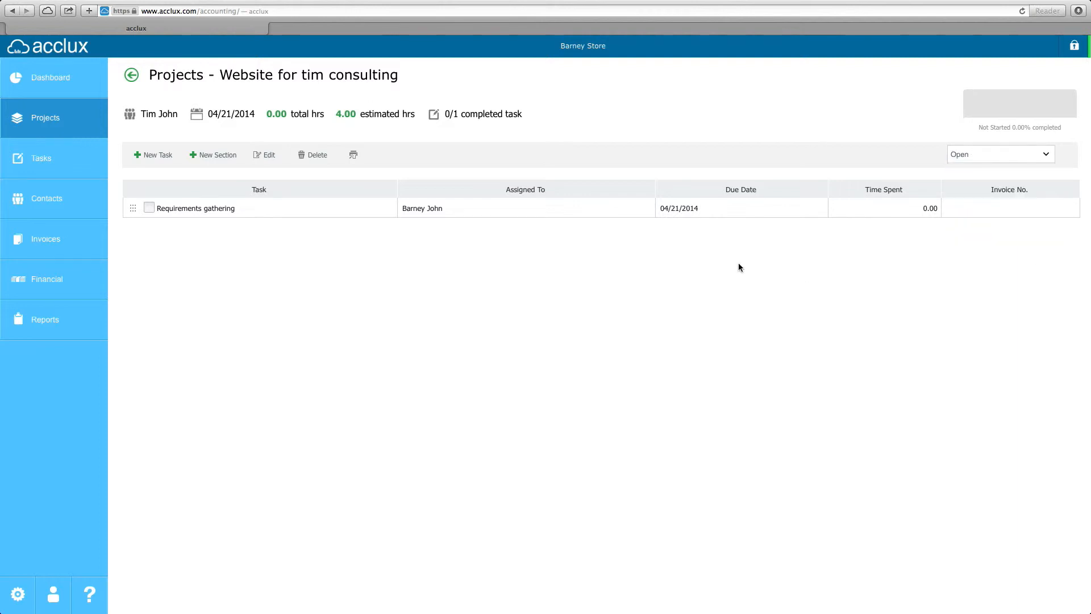
Add a section named Research and Planning to the project
{"action": "left_click", "coordinate": [218, 162]}
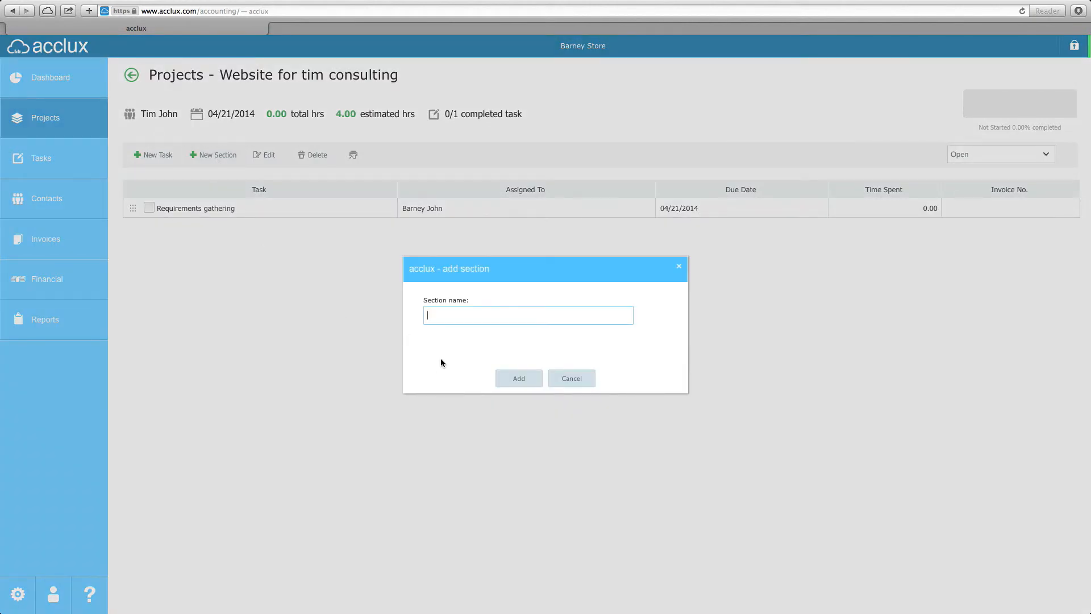
{"action": "type", "text": "Research and Planning"}
{"action": "left_click", "coordinate": [518, 380]}
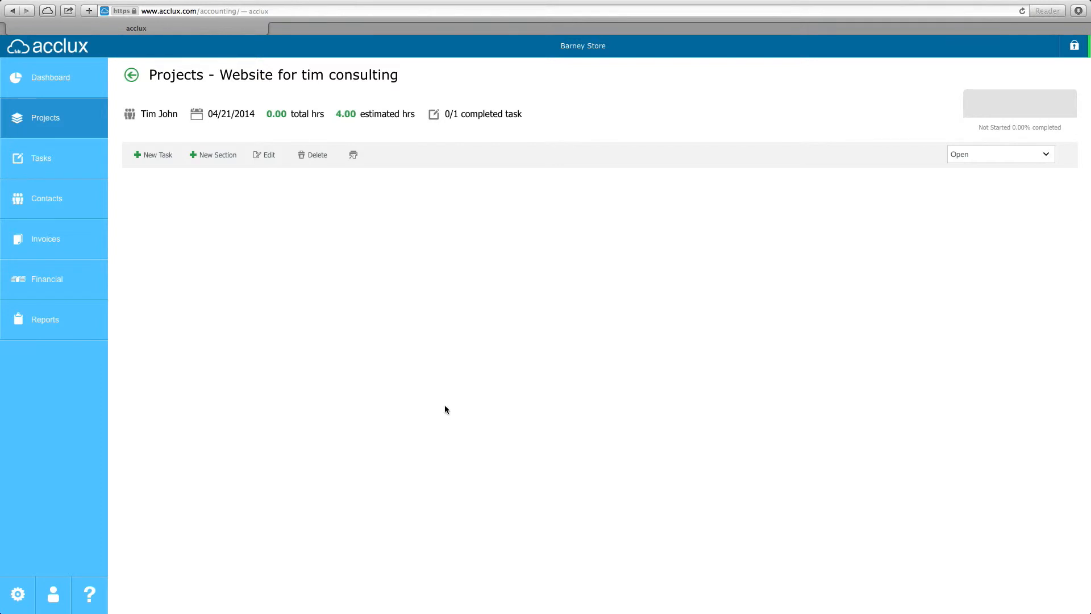
Move the Requirements gathering task under the Research and Planning section and mark it as completed
{"action": "left_click_drag", "start_coordinate": [192, 211], "coordinate": [197, 231]}
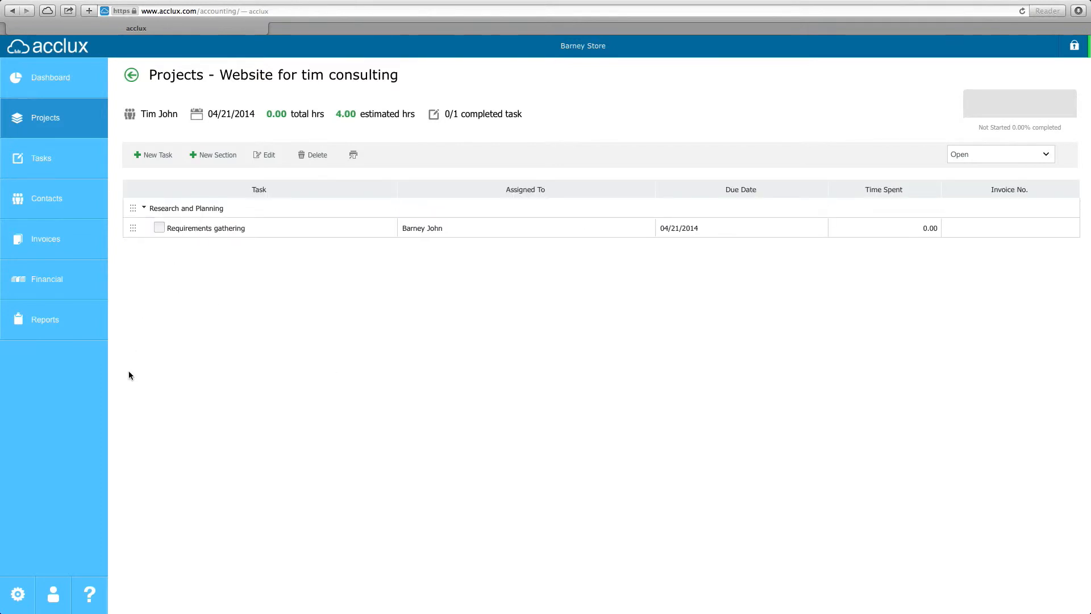
{"action": "left_click", "coordinate": [160, 230]}
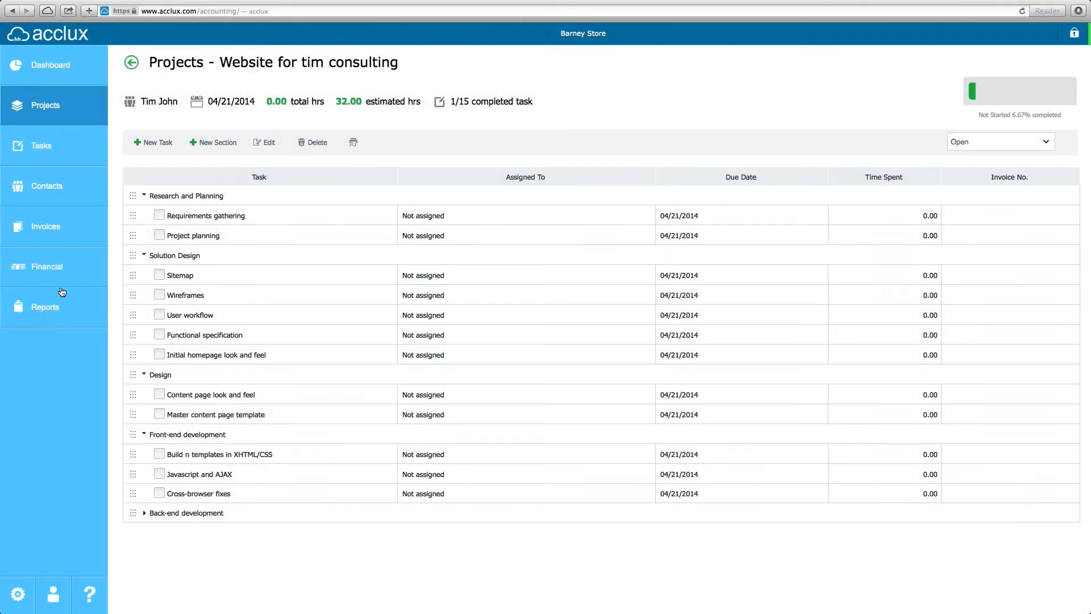
Start a new record in the Expenses List with an amount of 10 and the payee whose name starts with K
{"action": "left_click", "coordinate": [64, 271]}
{"action": "left_click", "coordinate": [259, 65]}
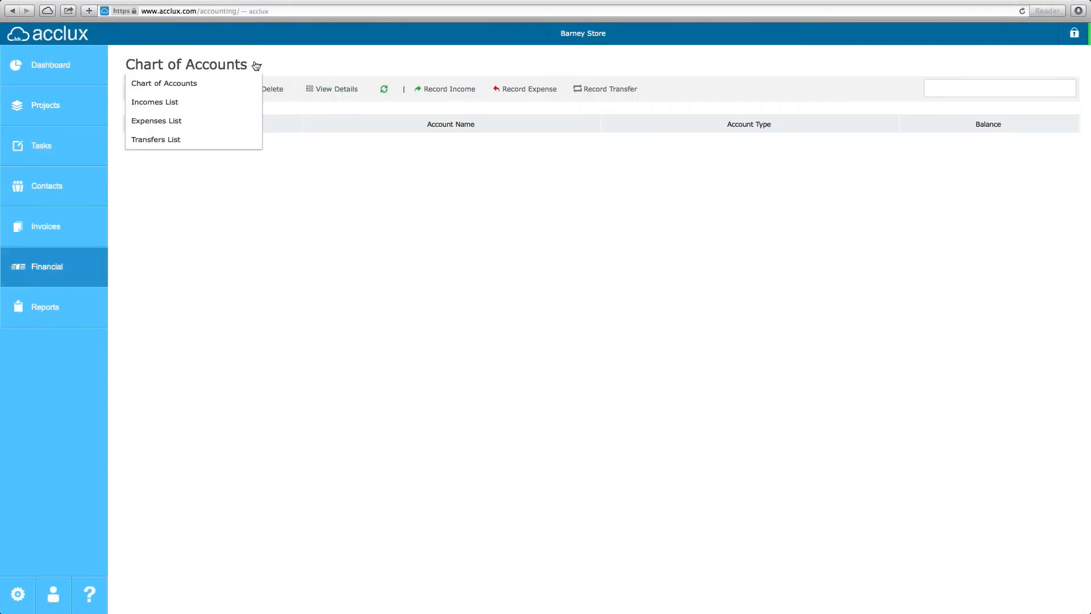
{"action": "left_click", "coordinate": [224, 112]}
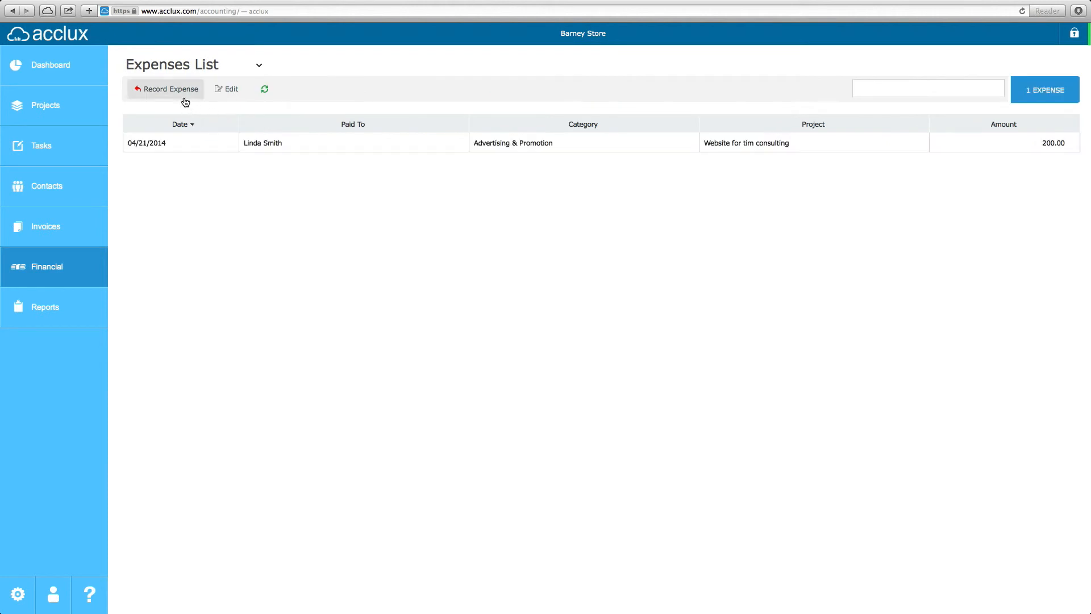
{"action": "left_click", "coordinate": [170, 89]}
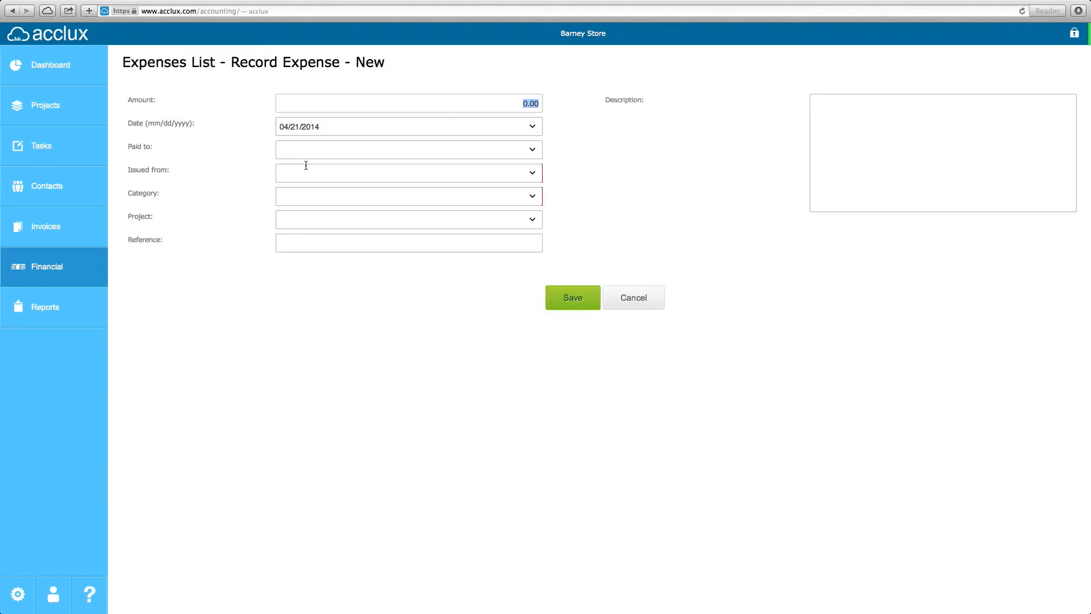
{"action": "type", "text": "10"}
{"action": "key", "text": "Tab"}
{"action": "key", "text": "Tab"}
{"action": "type", "text": "k"}
Issue the expense from Petty Cash under Printed Materials, link it to the consulting website project, and save it
{"action": "left_click", "coordinate": [428, 169]}
{"action": "type", "text": "p"}
{"action": "left_click", "coordinate": [361, 206]}
{"action": "type", "text": "pr"}
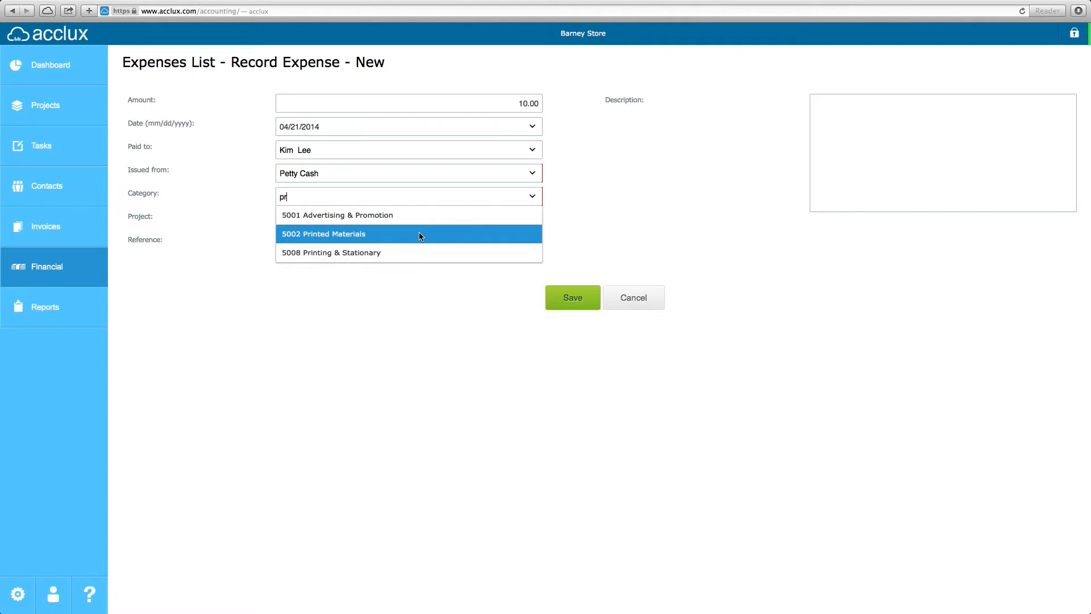
{"action": "left_click", "coordinate": [421, 236]}
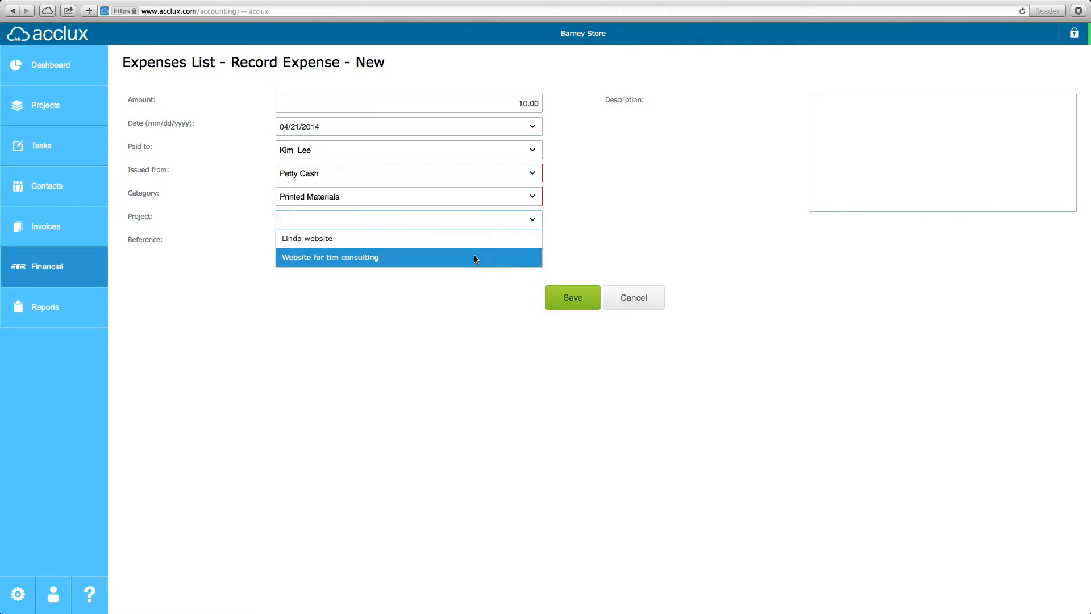
{"action": "left_click", "coordinate": [474, 257]}
{"action": "left_click", "coordinate": [422, 243]}
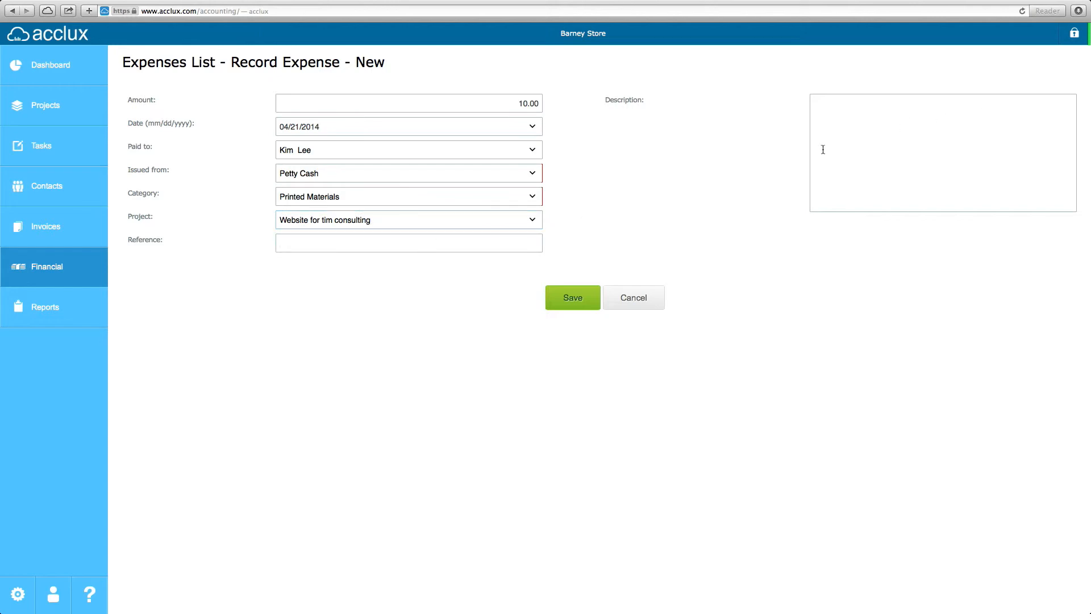
{"action": "left_click", "coordinate": [573, 298]}
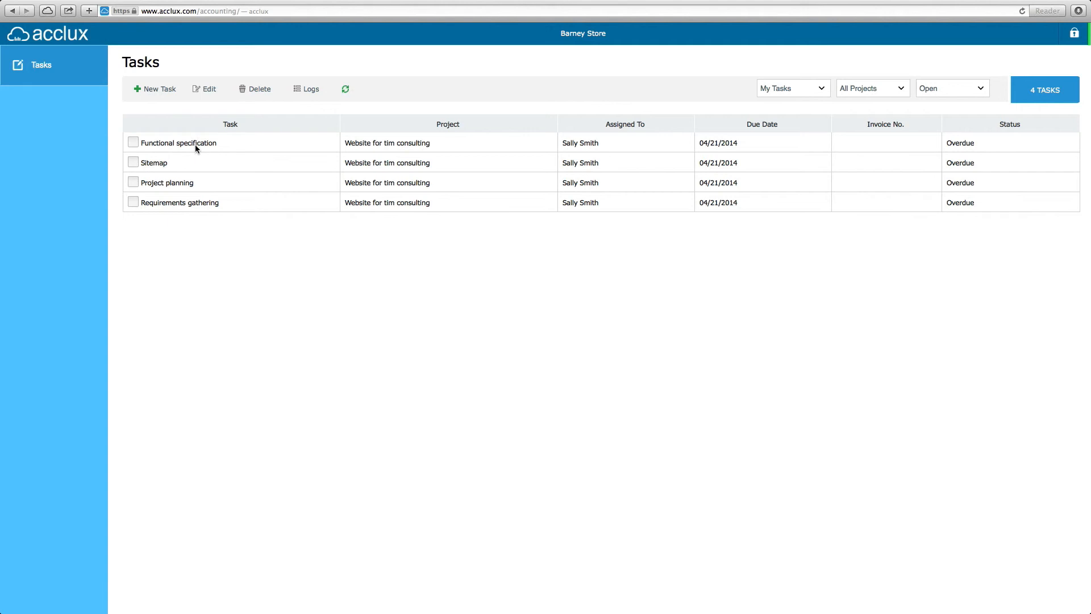
Log 2 hours spent on the Functional specification task and save the log
{"action": "left_click", "coordinate": [271, 145]}
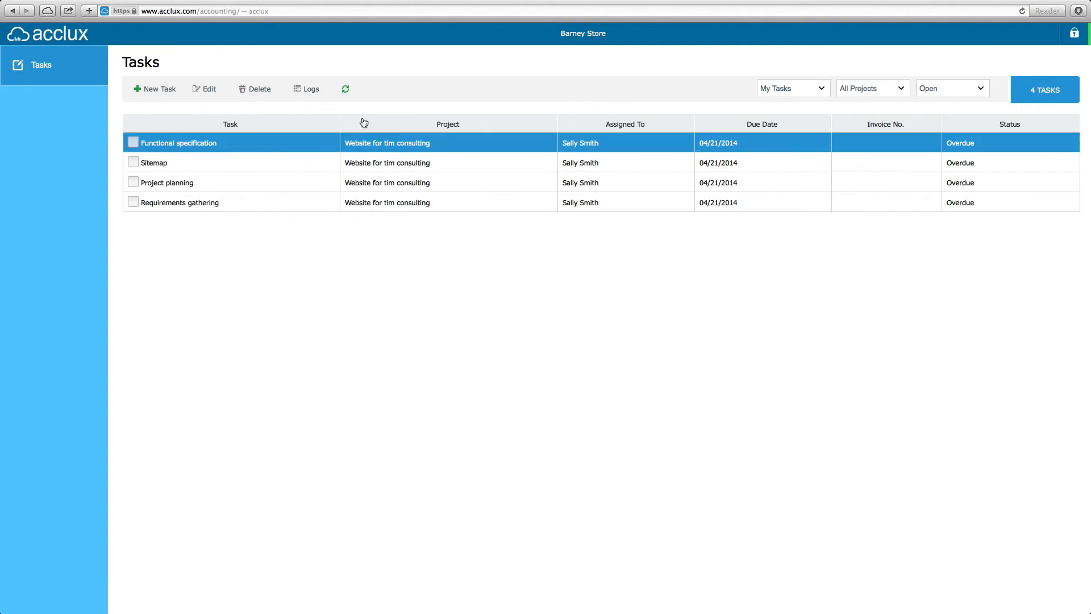
{"action": "left_click", "coordinate": [315, 96]}
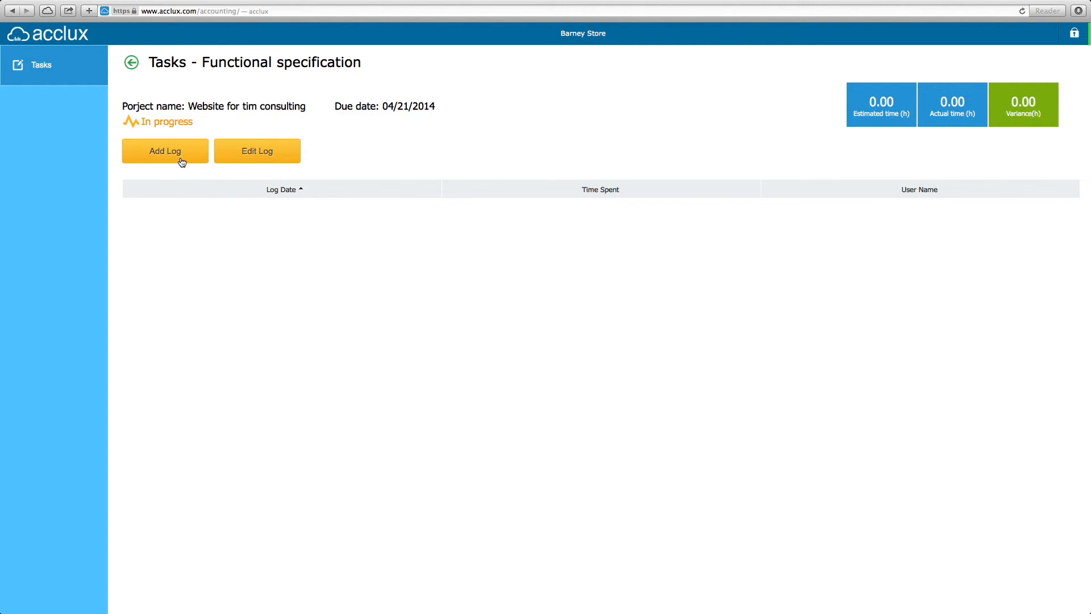
{"action": "left_click", "coordinate": [181, 161]}
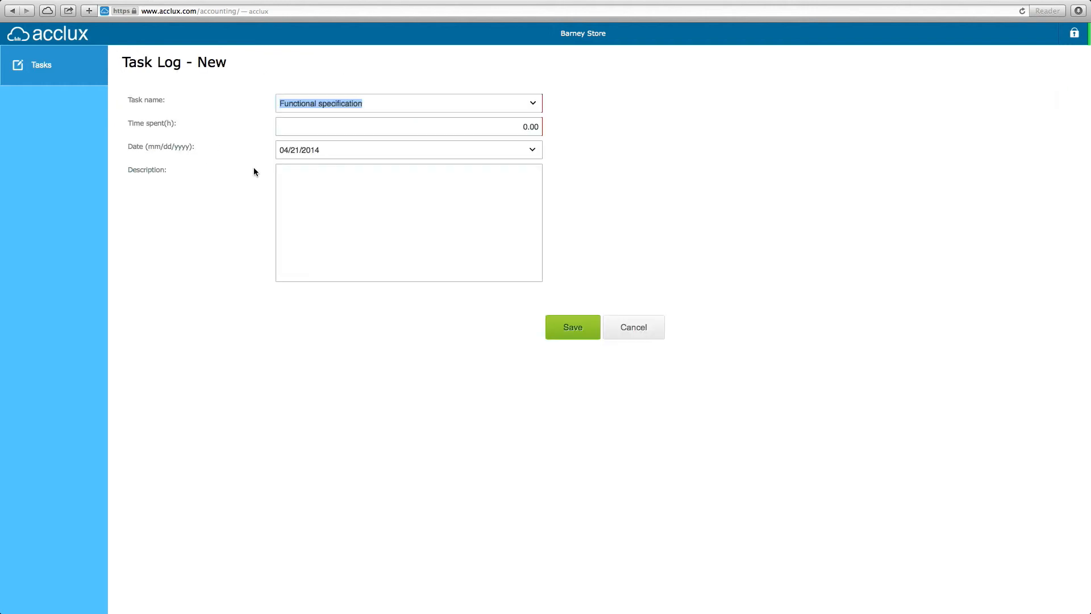
{"action": "left_click", "coordinate": [311, 130]}
{"action": "type", "text": "2"}
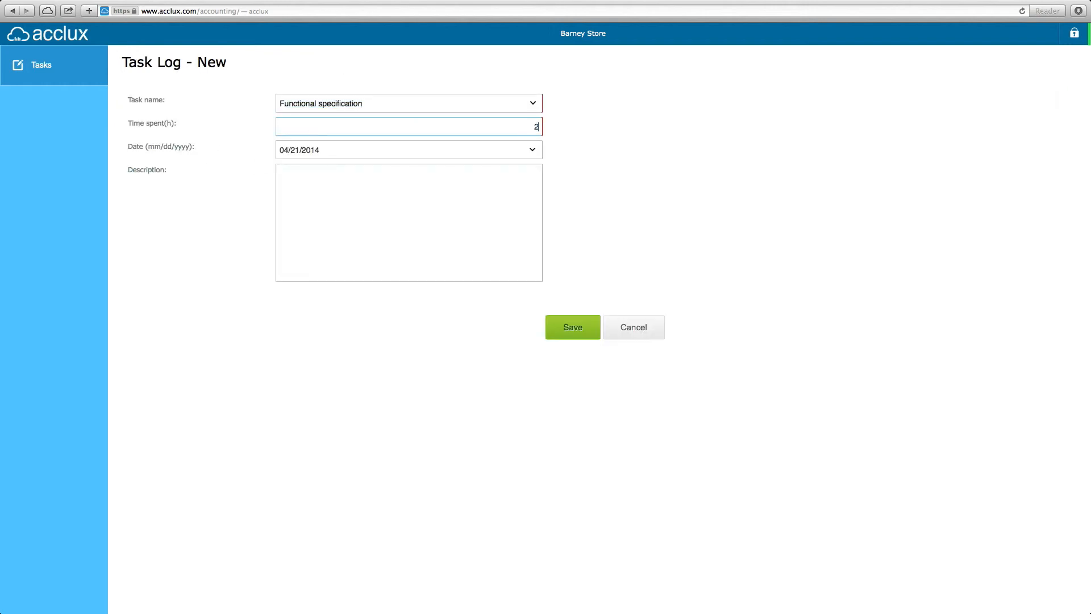
{"action": "key", "text": "Tab"}
{"action": "left_click", "coordinate": [321, 183]}
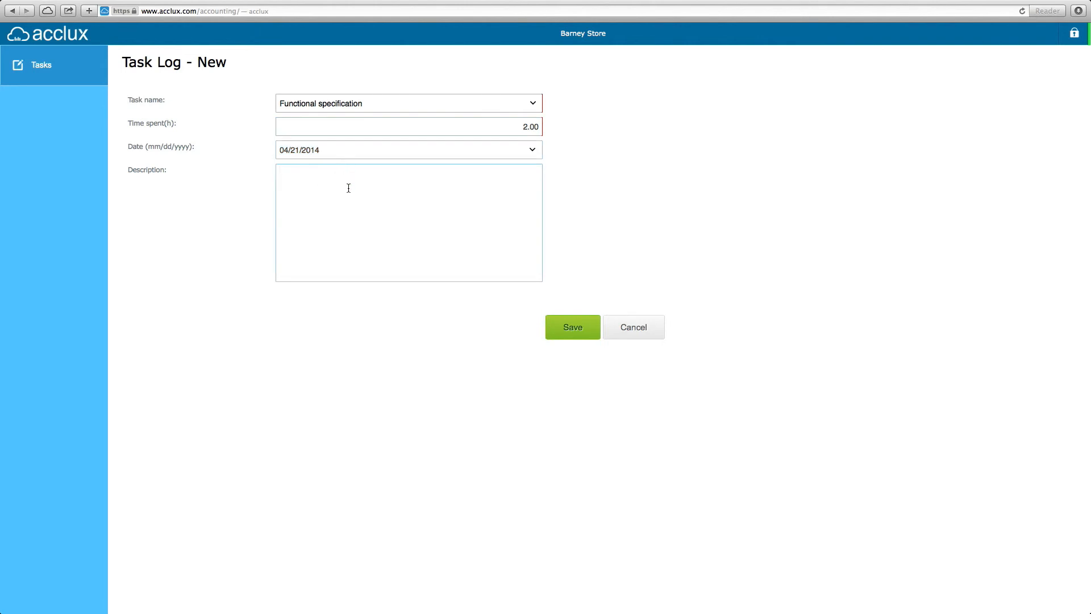
{"action": "left_click", "coordinate": [591, 329]}
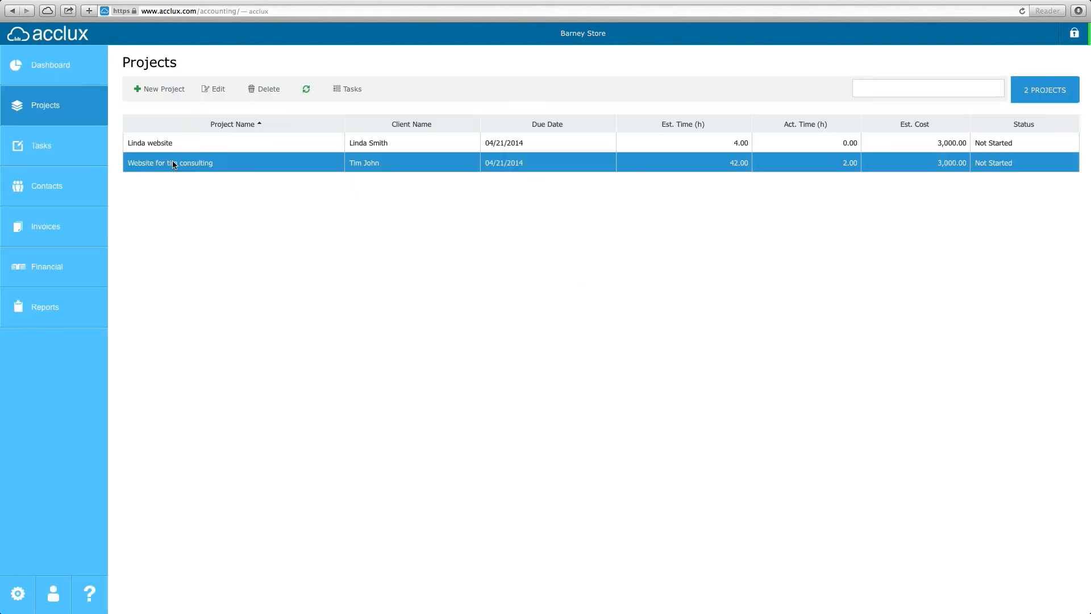
Open the selected website project for editing, and view the Projects by Status report with its status filter options
{"action": "left_click", "coordinate": [217, 91]}
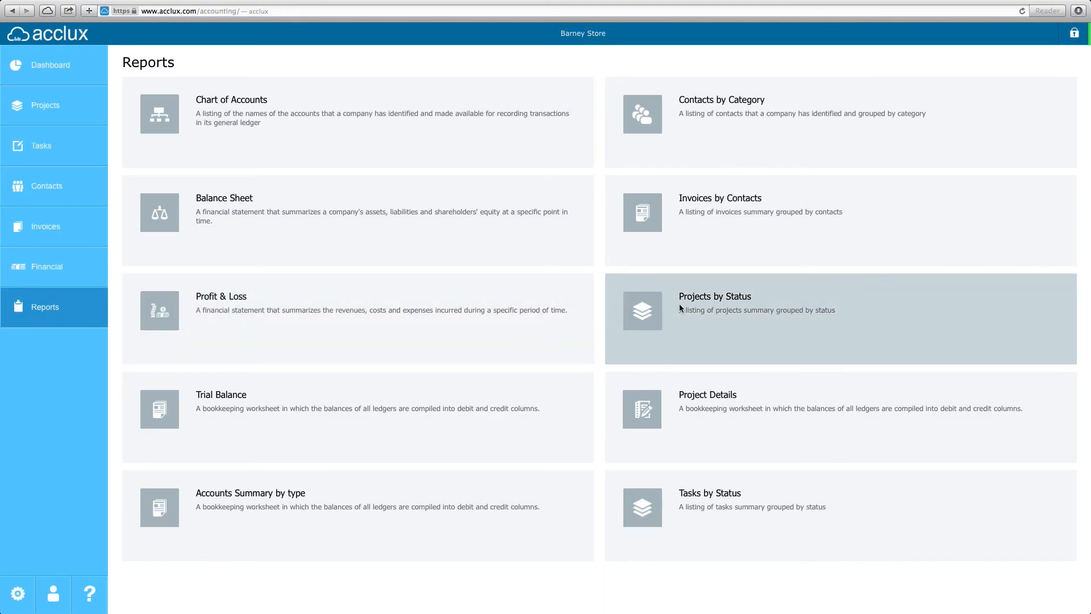
{"action": "left_click", "coordinate": [680, 305]}
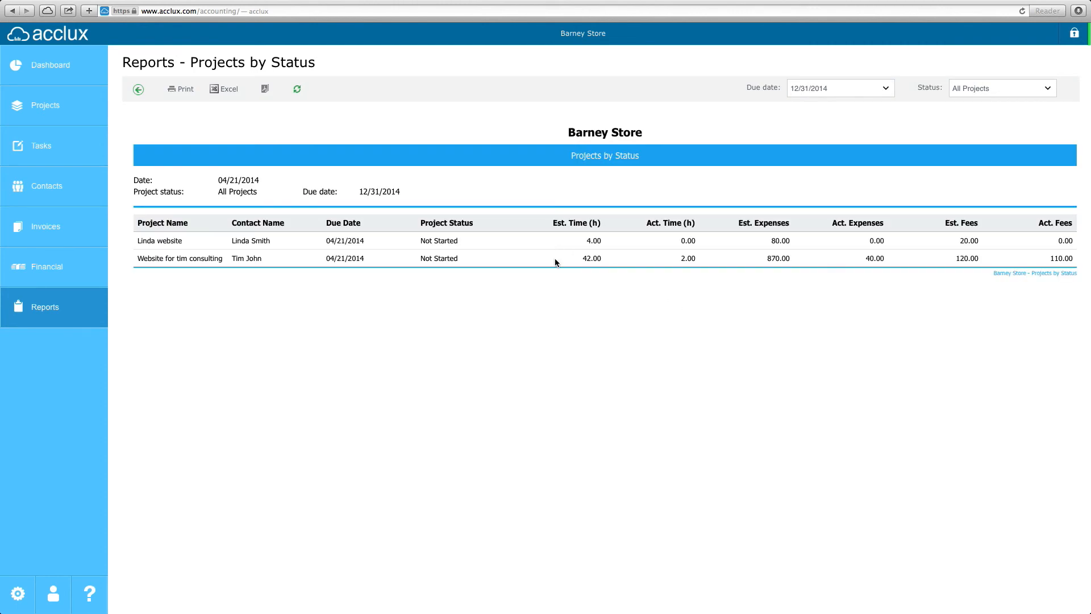
{"action": "left_click", "coordinate": [1047, 89]}
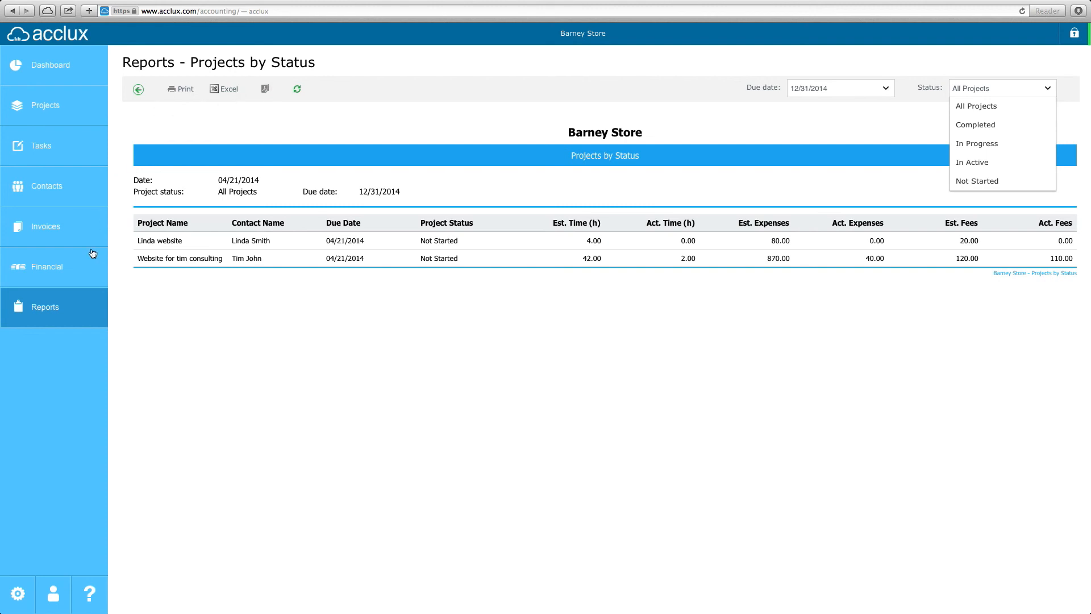
{"action": "left_click", "coordinate": [55, 308]}
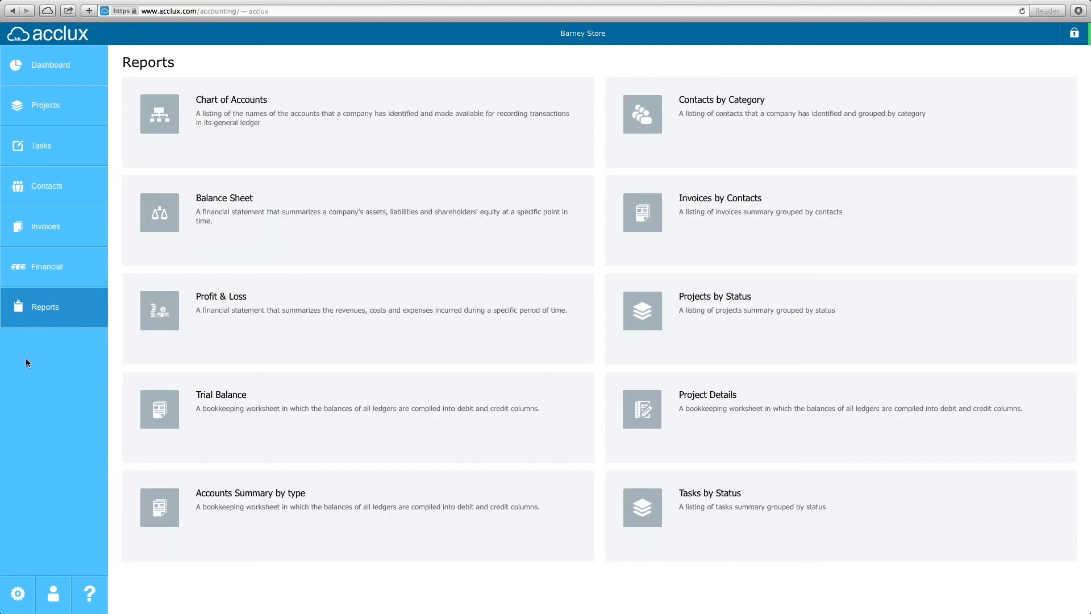
View the Project Details report for the consulting website project through to its last task
{"action": "left_click", "coordinate": [687, 417]}
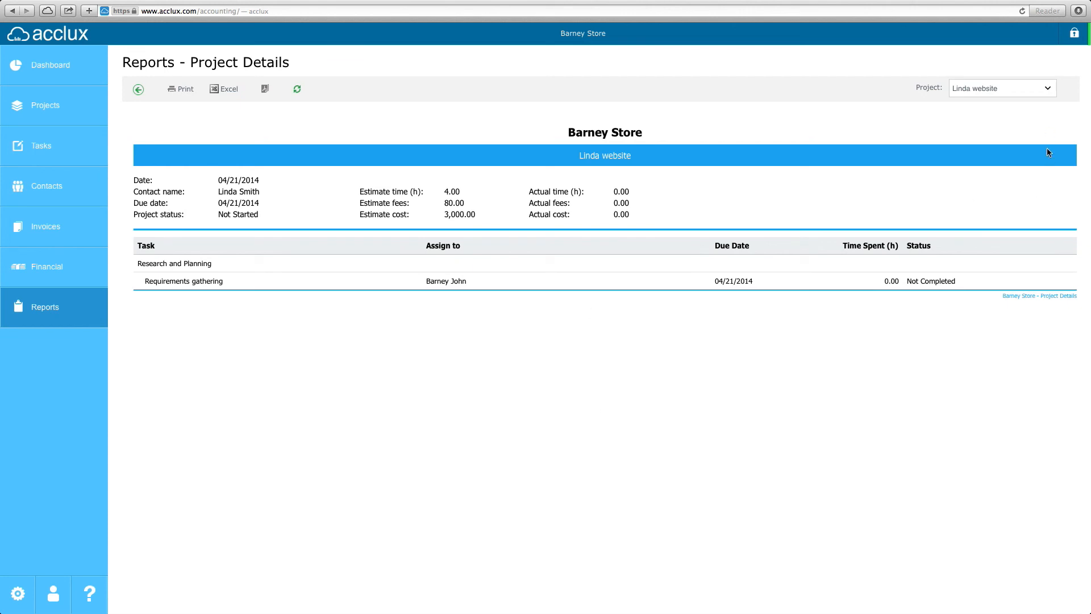
{"action": "left_click", "coordinate": [1047, 89]}
{"action": "left_click", "coordinate": [1031, 126]}
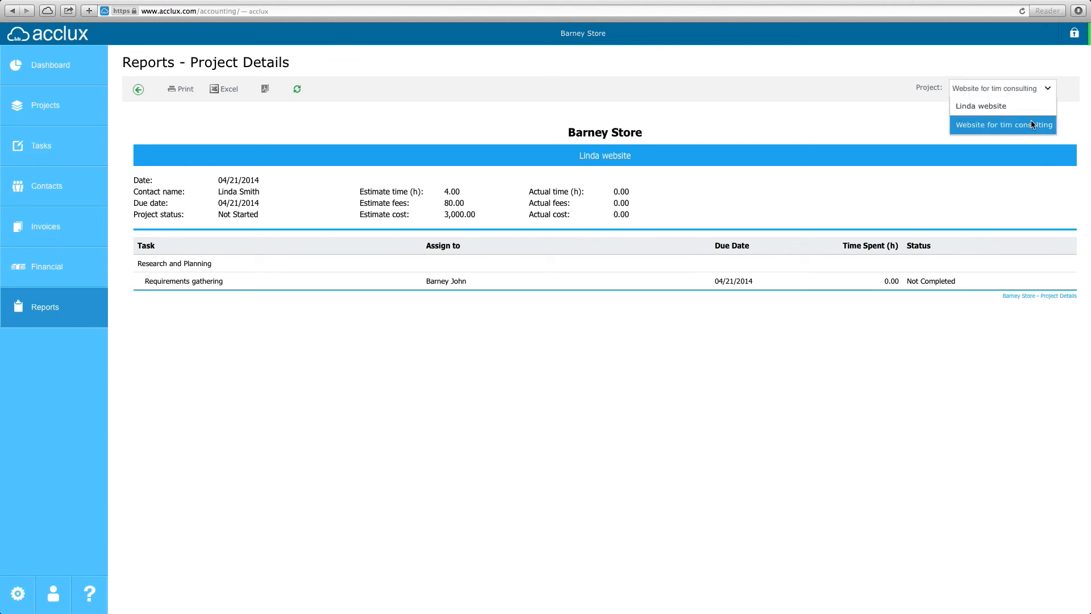
{"action": "scroll", "coordinate": [909, 261], "scroll_direction": "down", "scroll_amount": 1}
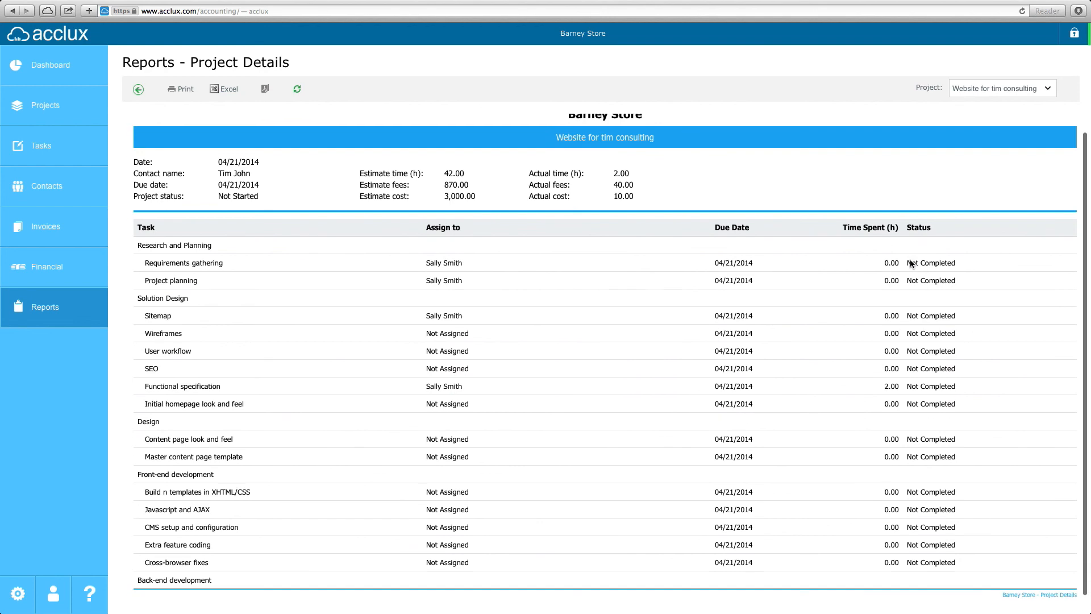
{"action": "scroll", "coordinate": [910, 263], "scroll_direction": "up", "scroll_amount": 1}
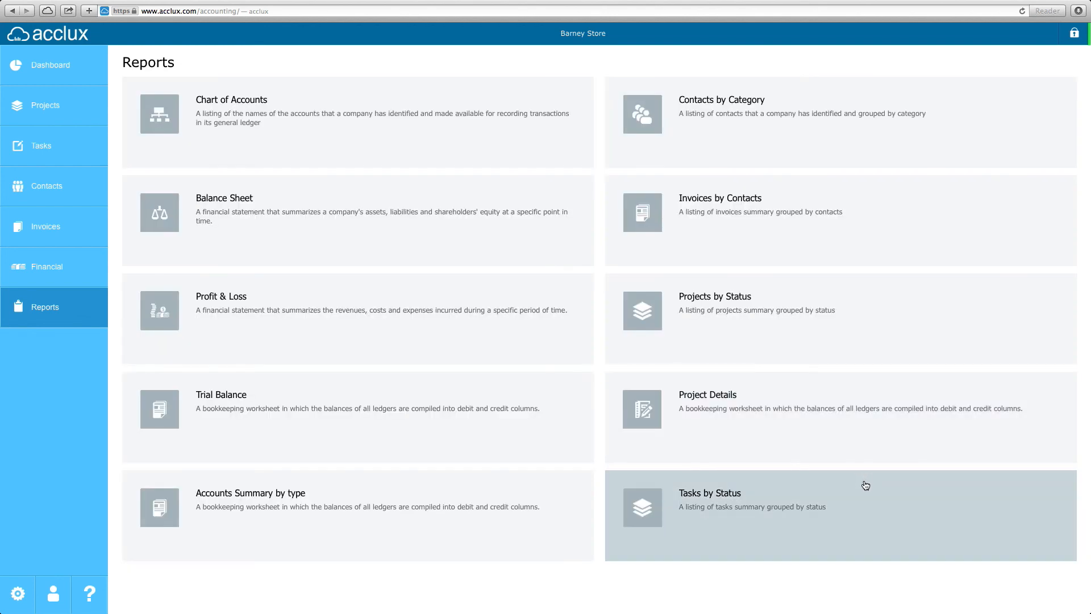
Open the Tasks by Status report and examine its due date, project and user filter options
{"action": "left_click", "coordinate": [870, 482]}
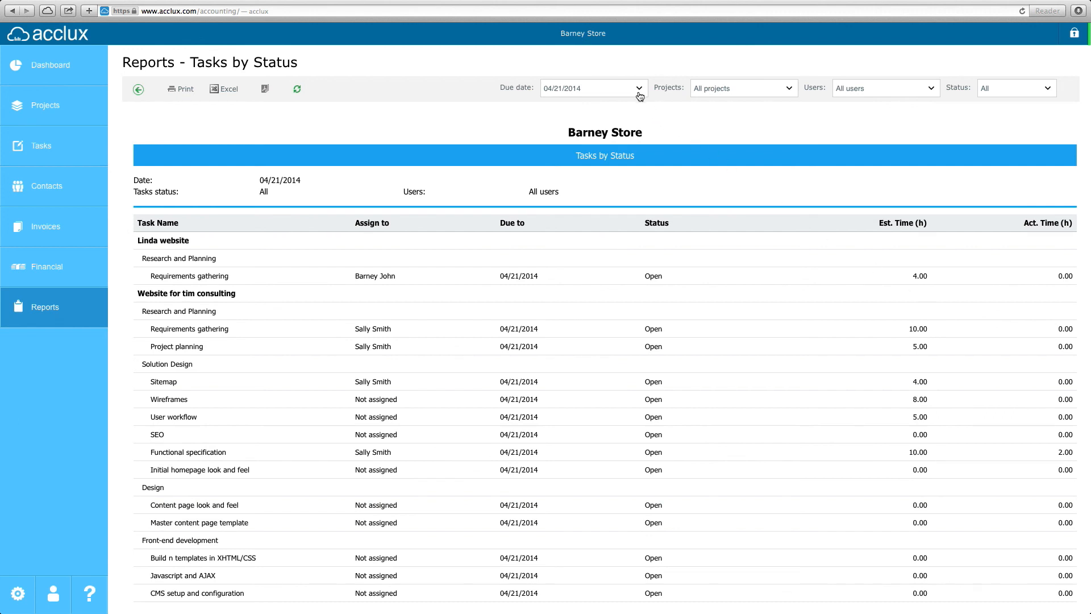
{"action": "left_click", "coordinate": [639, 91]}
{"action": "left_click", "coordinate": [784, 98]}
{"action": "left_click", "coordinate": [788, 89]}
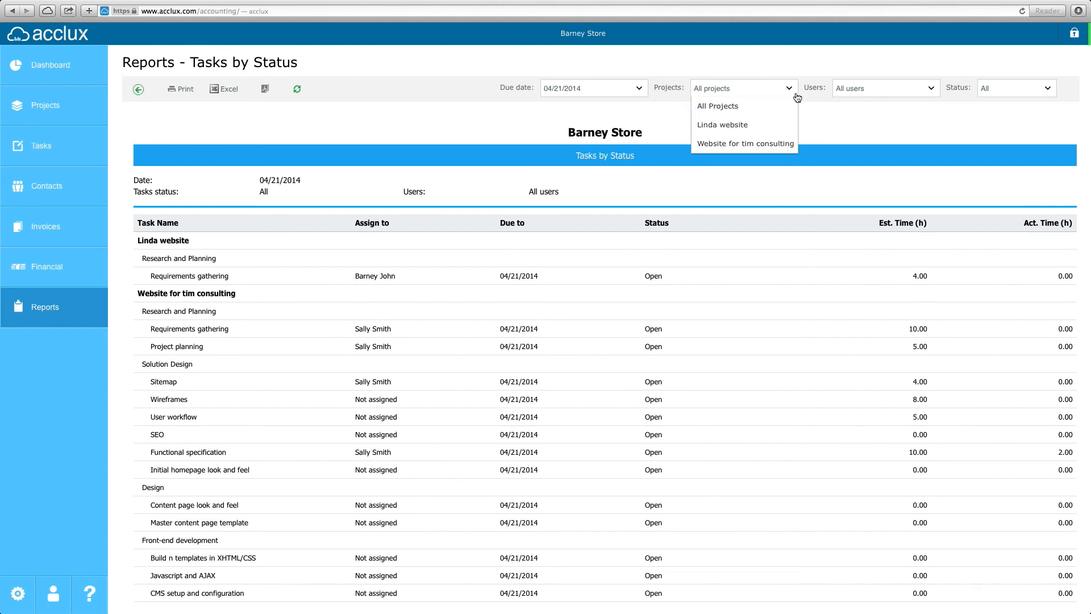
{"action": "left_click", "coordinate": [916, 96]}
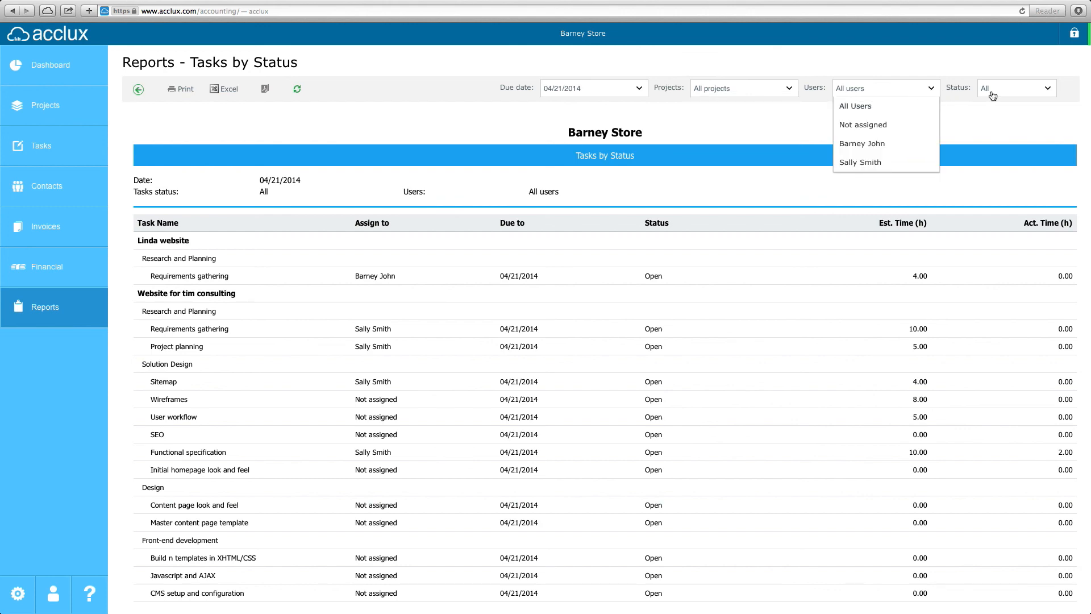